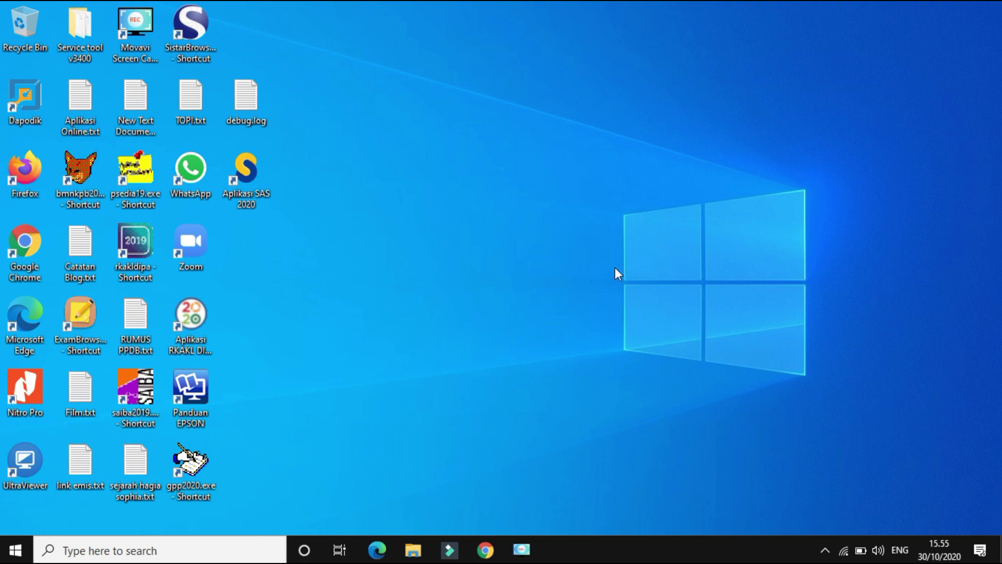
Step: Switch to Chrome and open the login page of the Kompetisi Sains Madrasah 2020 site
click(485, 550)
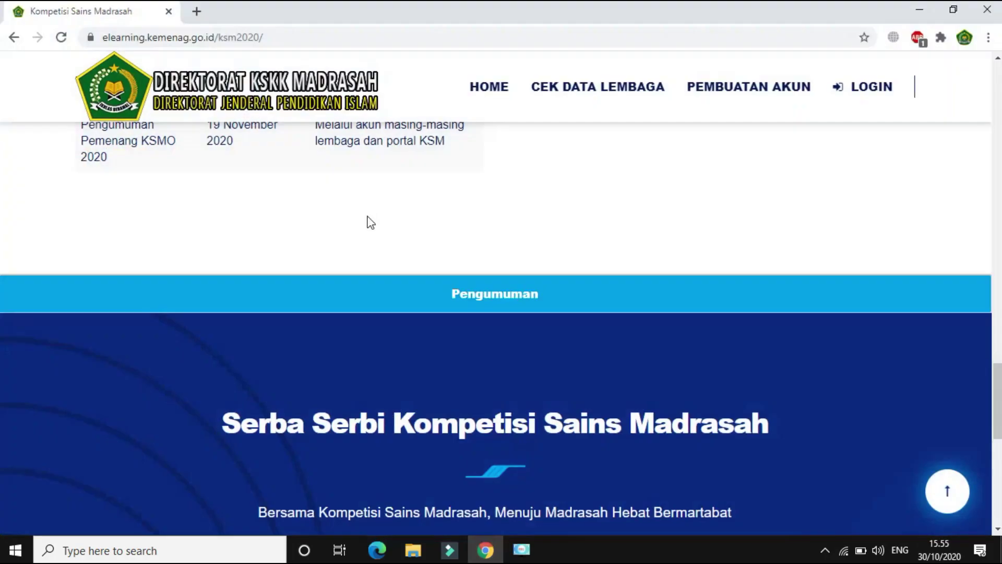
click(307, 36)
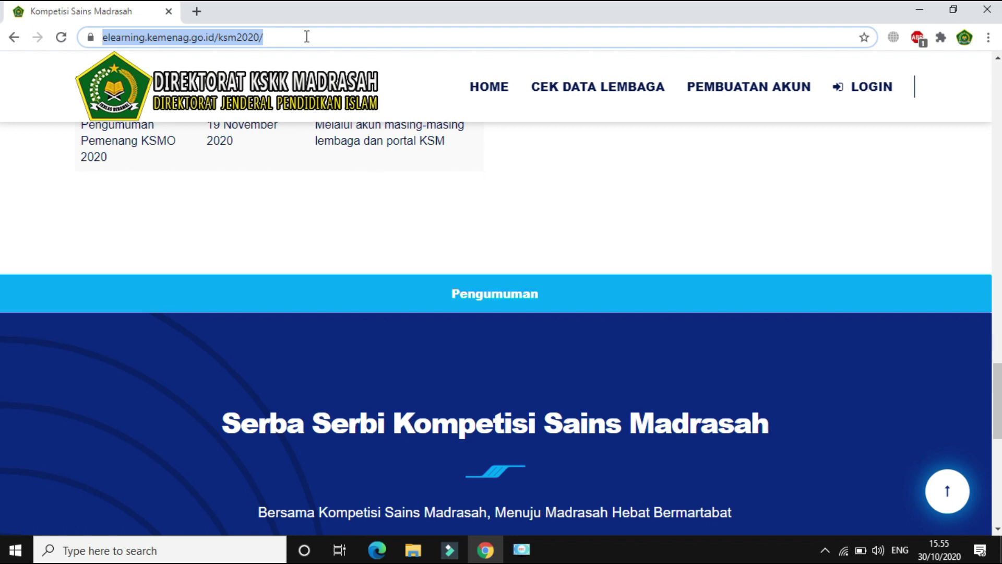
click(872, 87)
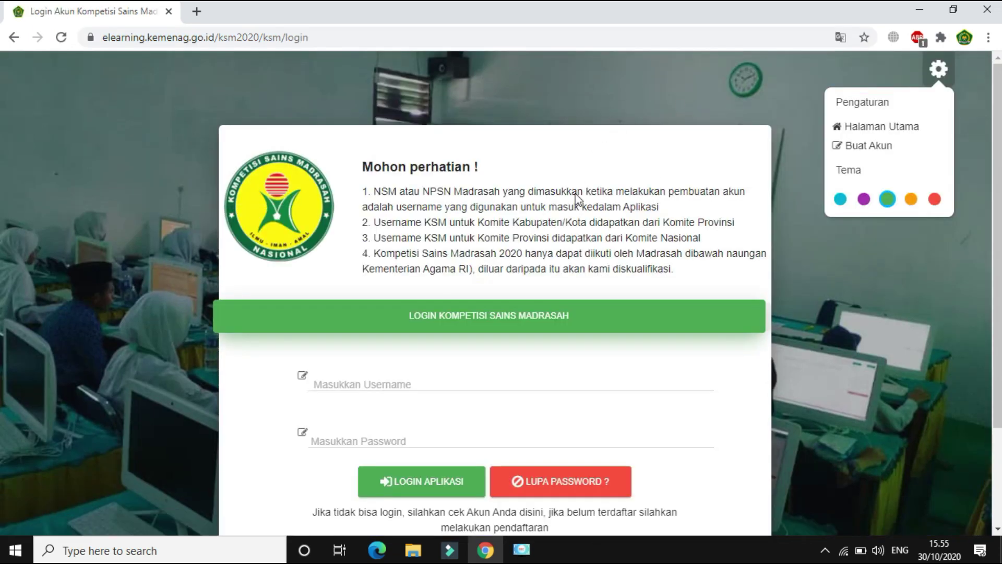
Step: Fill in the madrasah's username and account password and log in to the application
click(369, 384)
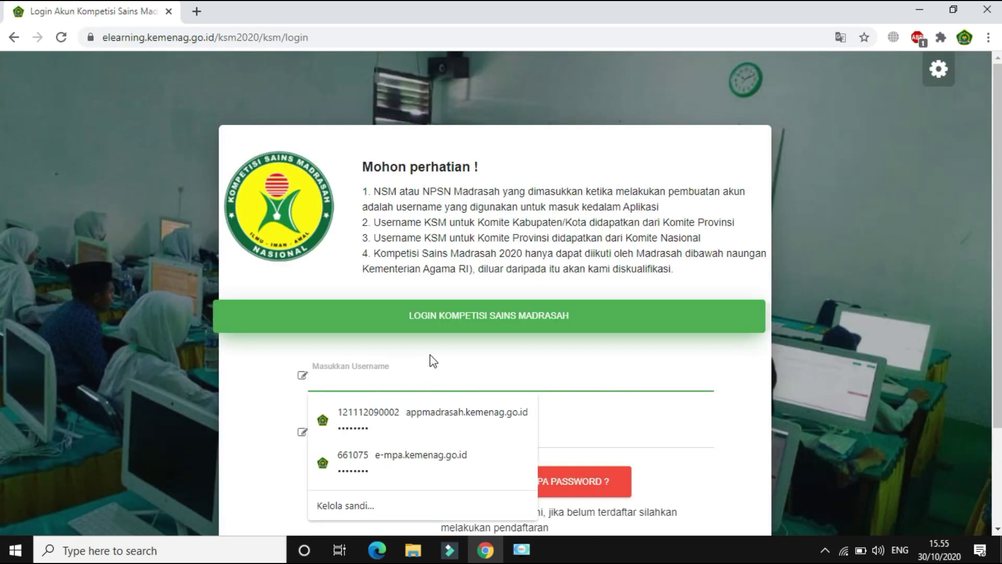
click(421, 409)
click(381, 431)
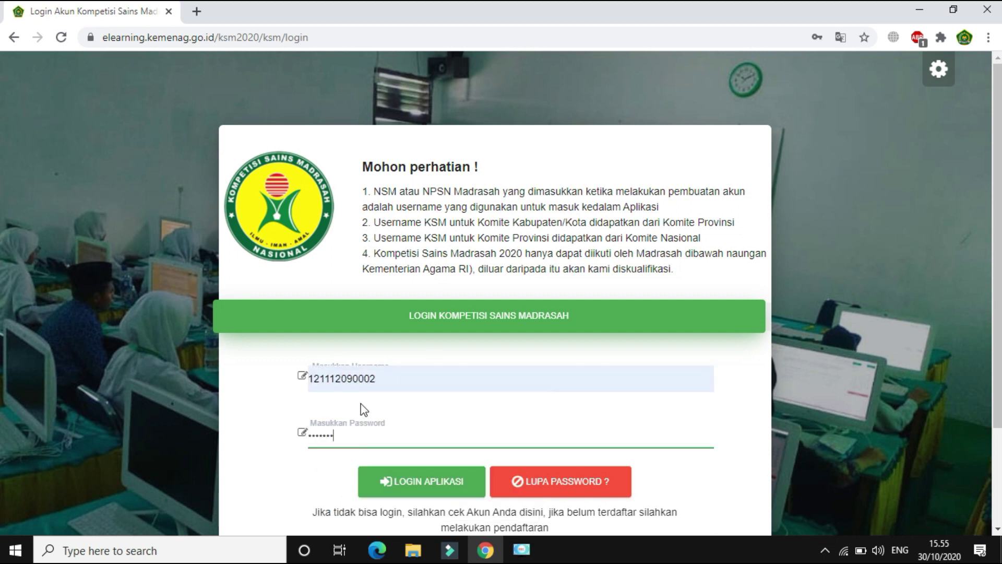
key(BackSpace)
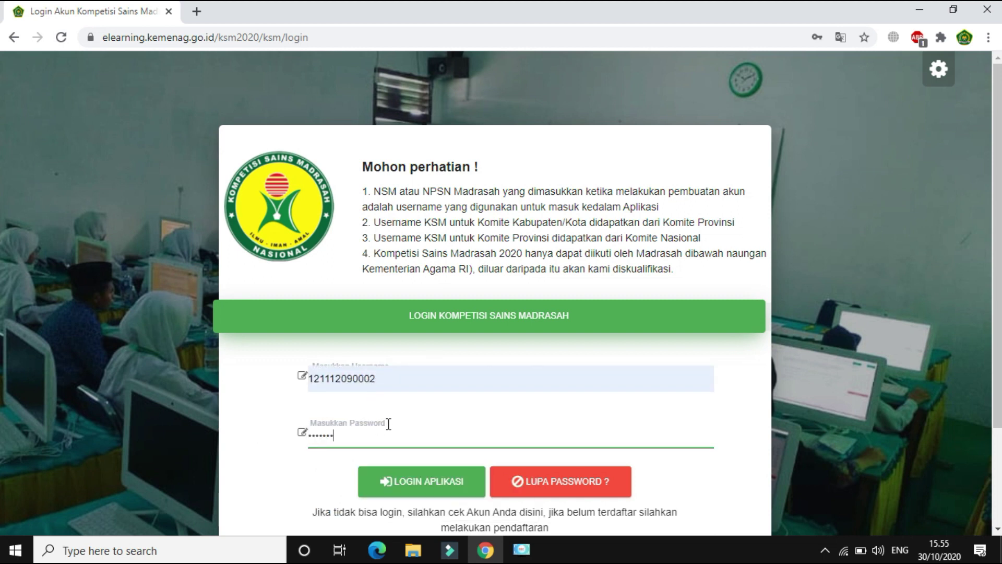
click(410, 481)
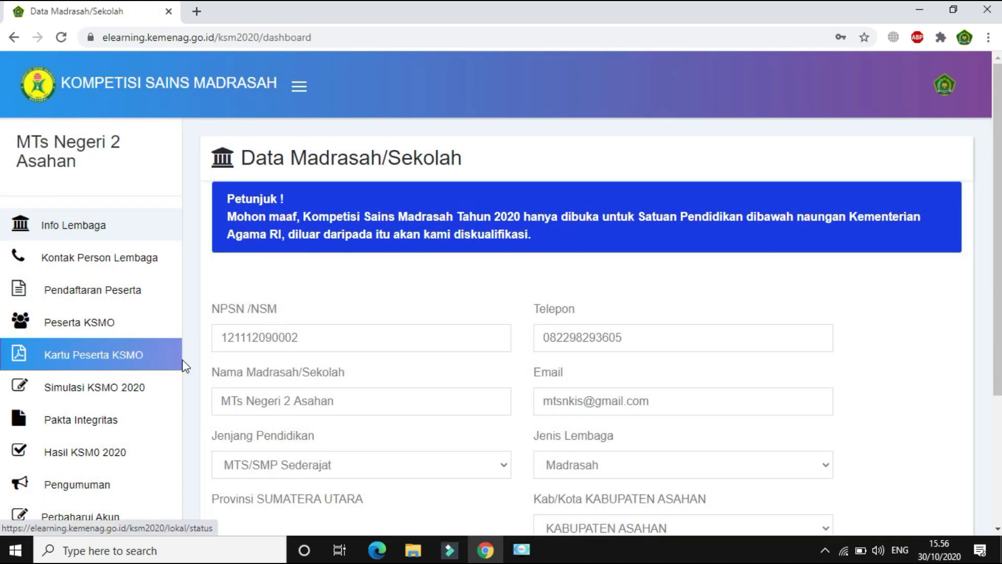
Step: From the Simulasi KSMO 2020 instructions, open the Safe Exam Browser download page in a new tab and download the KSM-Online application
click(111, 398)
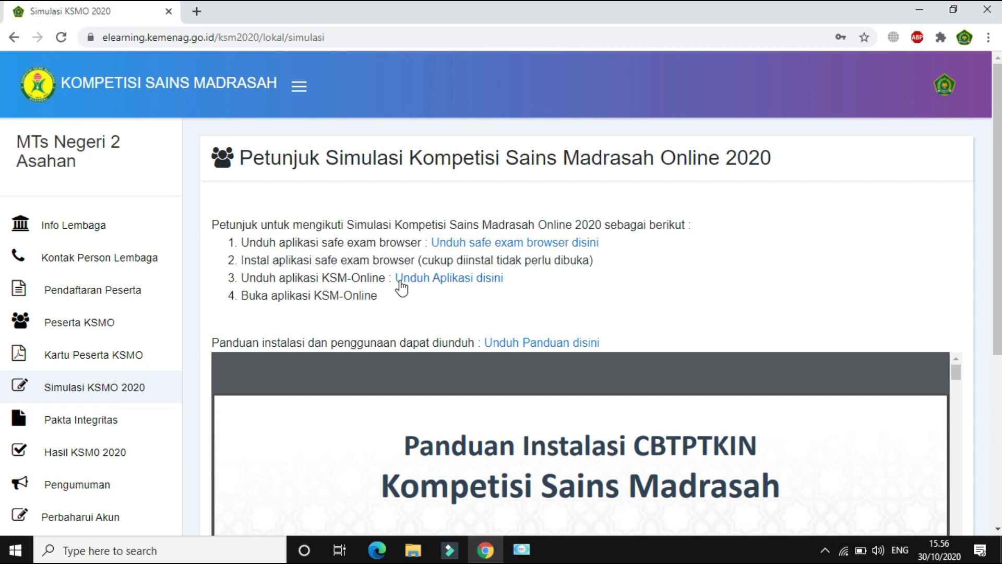
right_click(479, 245)
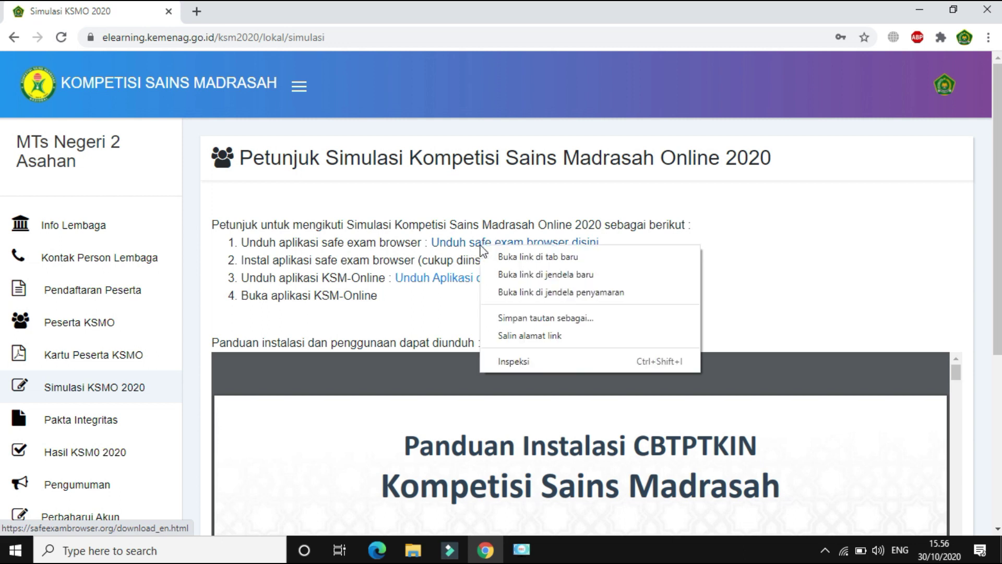
click(529, 261)
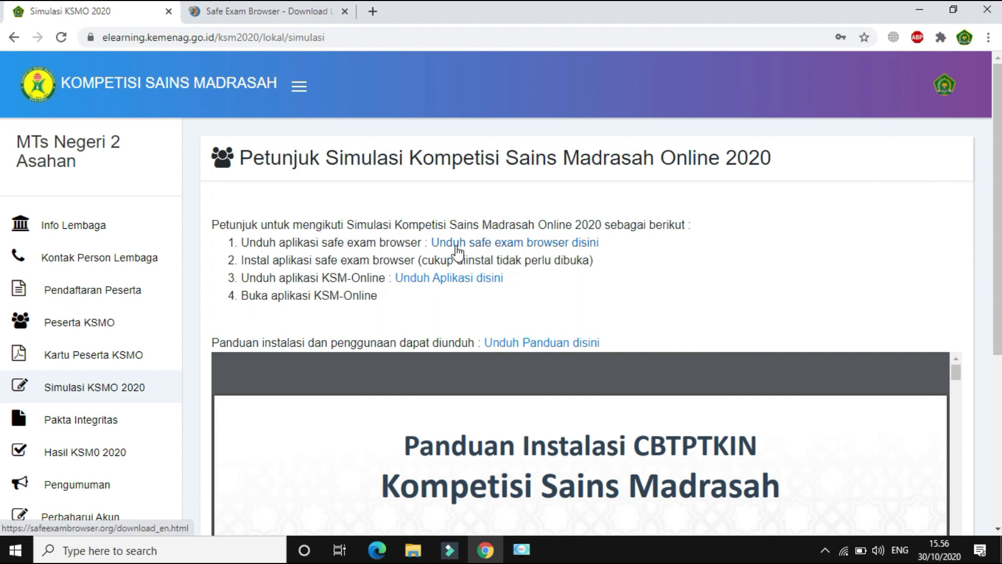
right_click(423, 280)
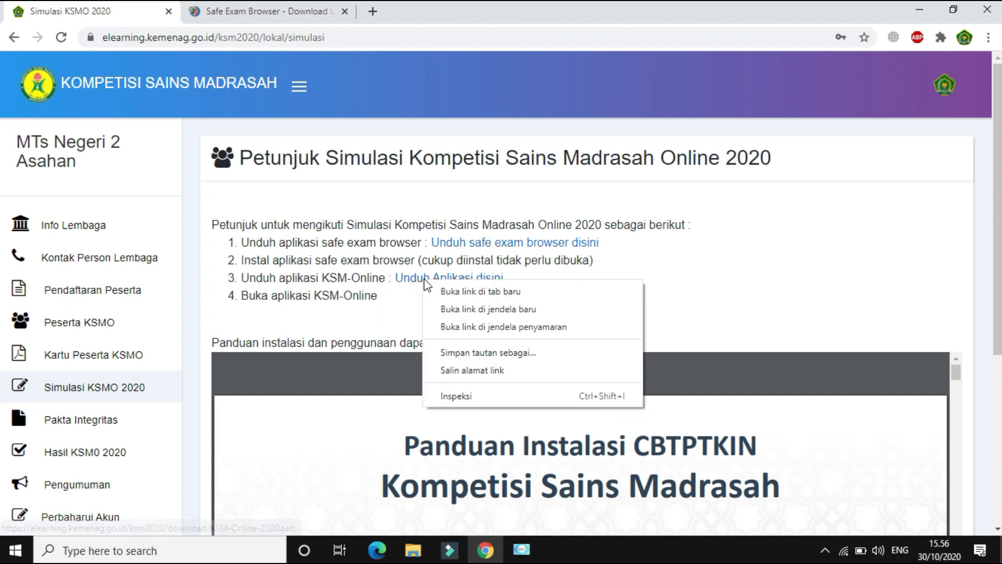
click(474, 292)
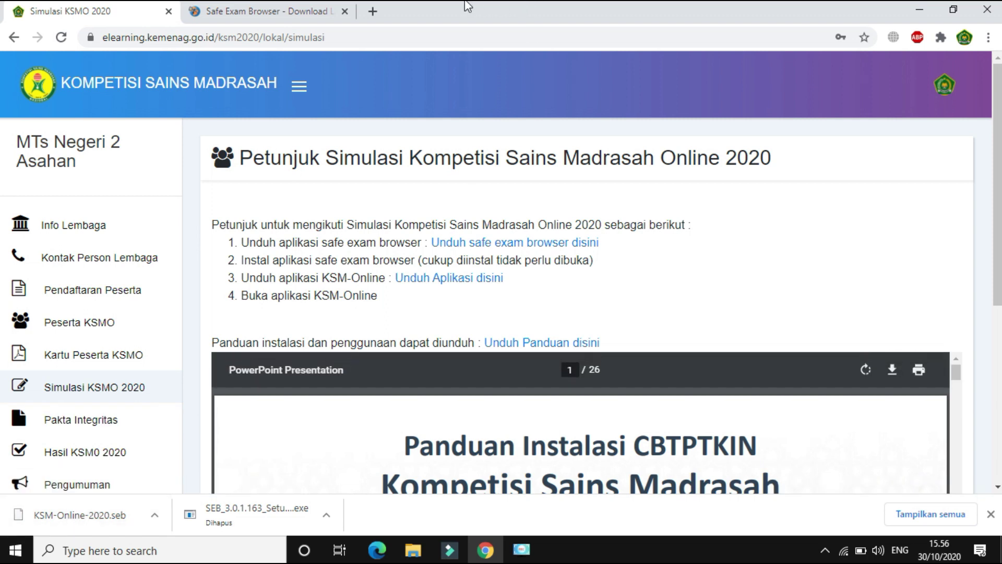
Step: Download Safe Exam Browser 3.0 for Windows from the Safe Exam Browser download page
click(270, 20)
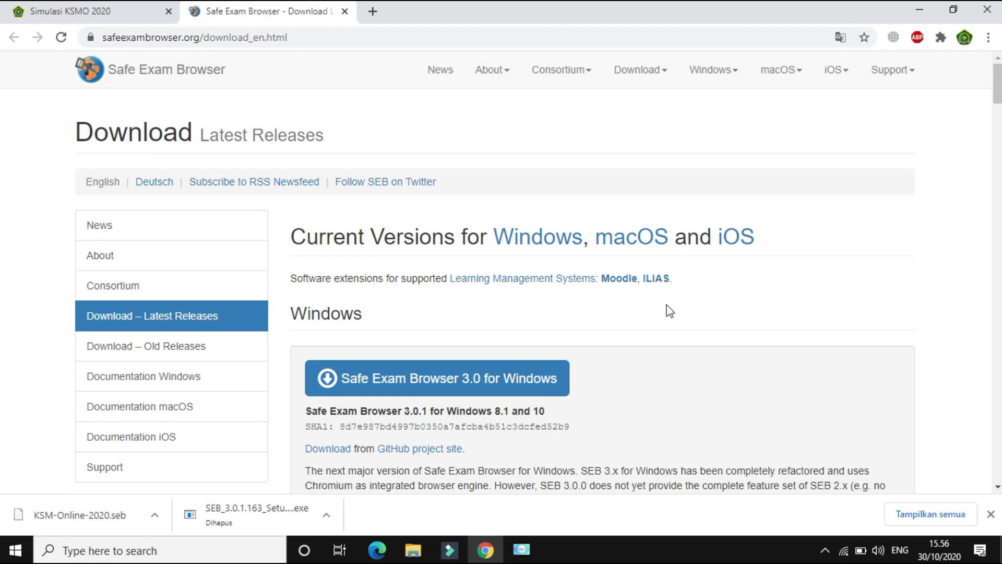
click(380, 385)
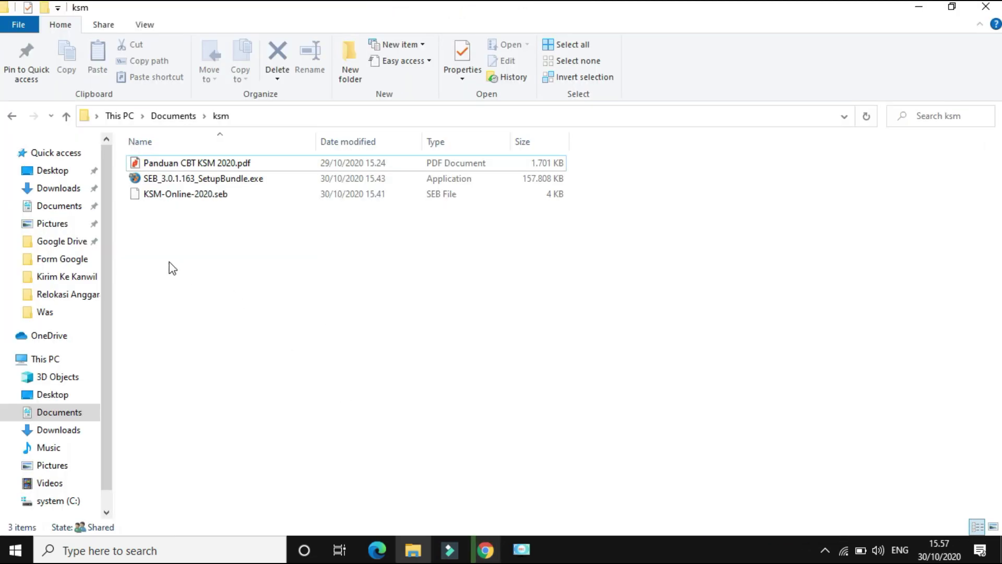
Step: Run SEB_3.0.1.163_SetupBundle.exe from the ksm folder in Documents and allow it past the security warning
click(161, 178)
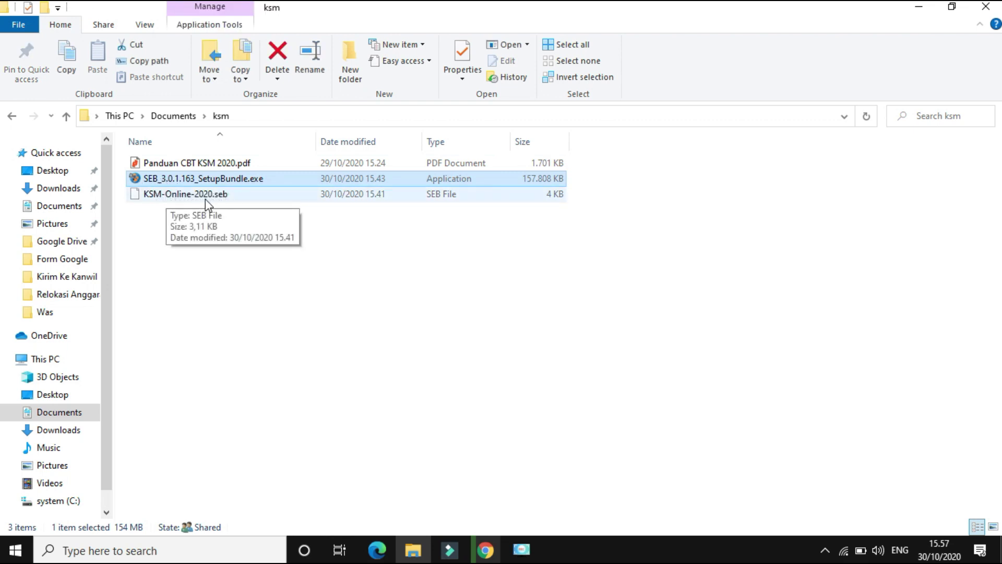
click(209, 269)
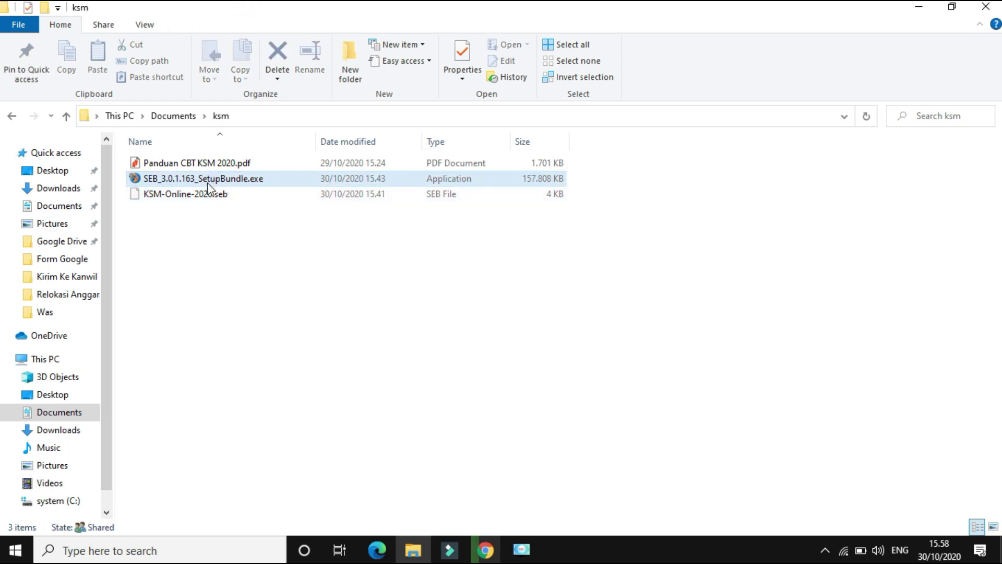
click(180, 181)
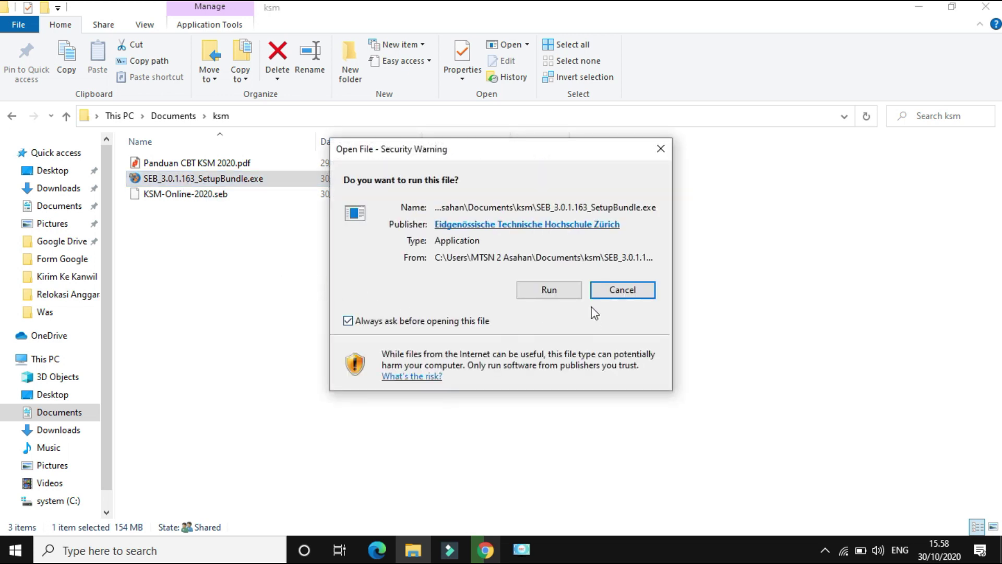
click(548, 290)
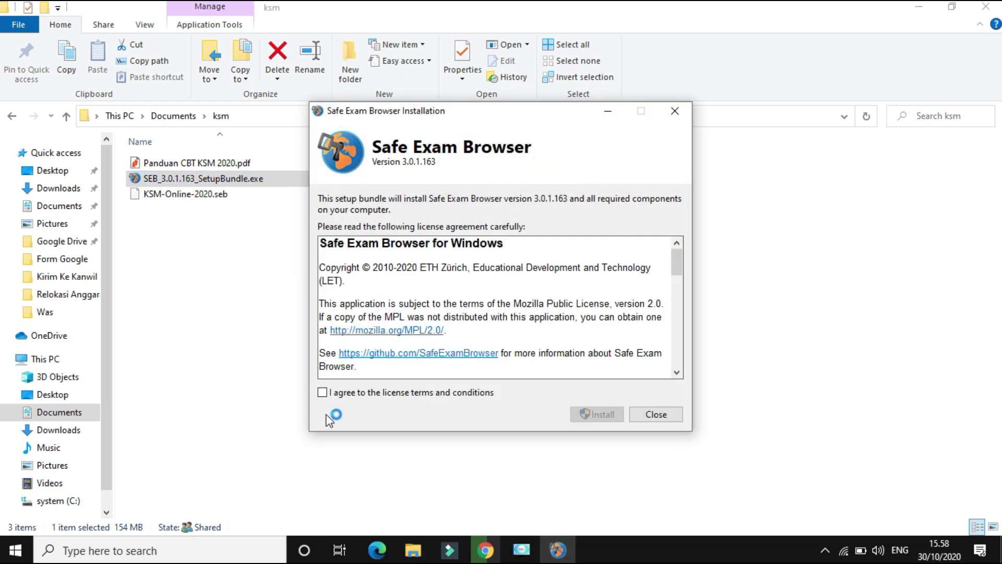
Step: Agree to the license terms, install Safe Exam Browser, and close the installer
click(323, 393)
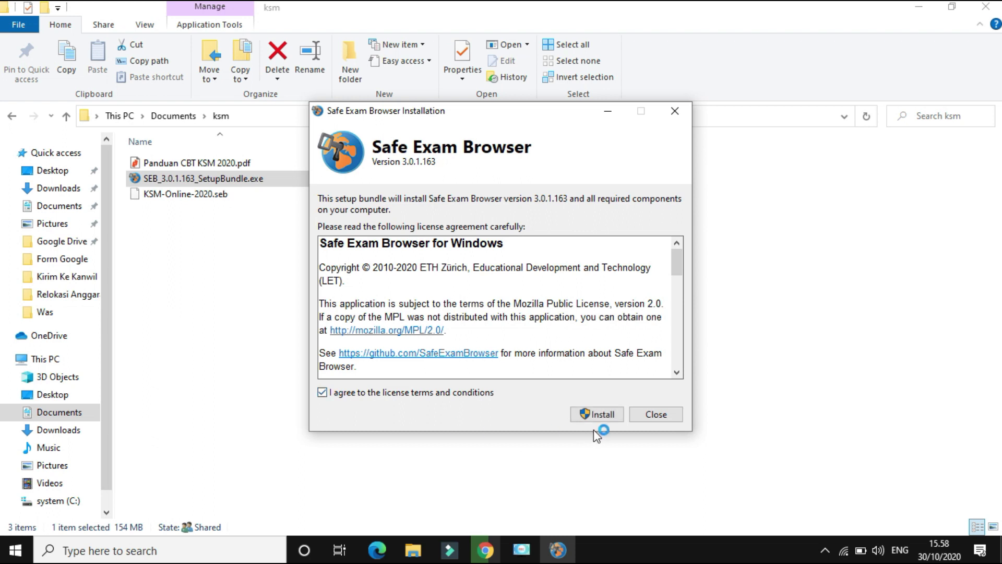
click(597, 415)
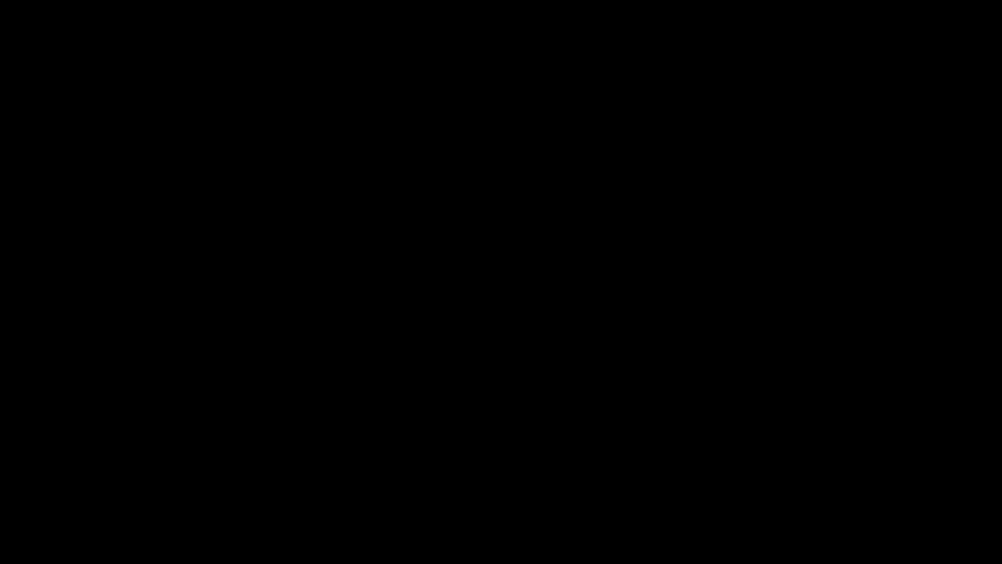
click(431, 377)
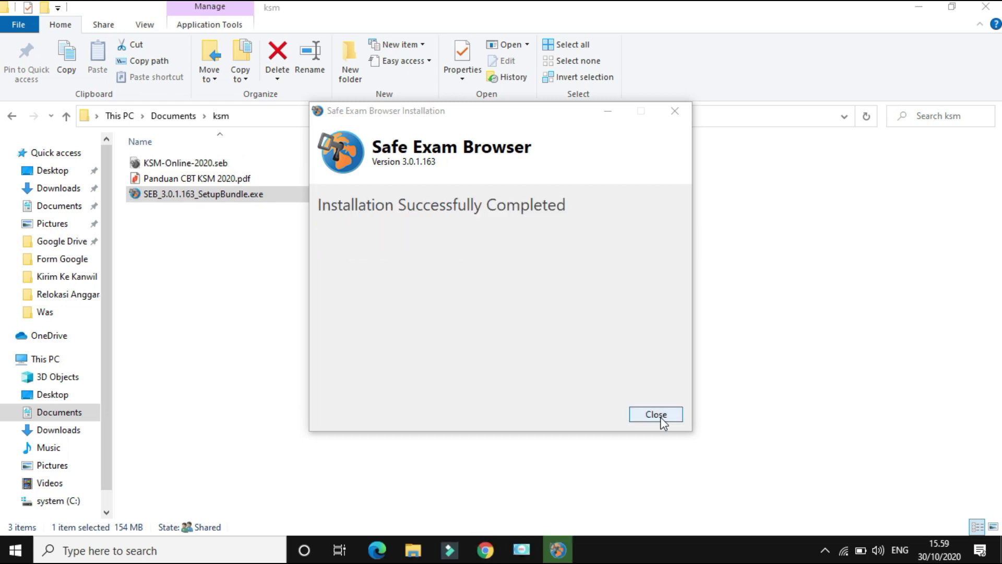
click(658, 417)
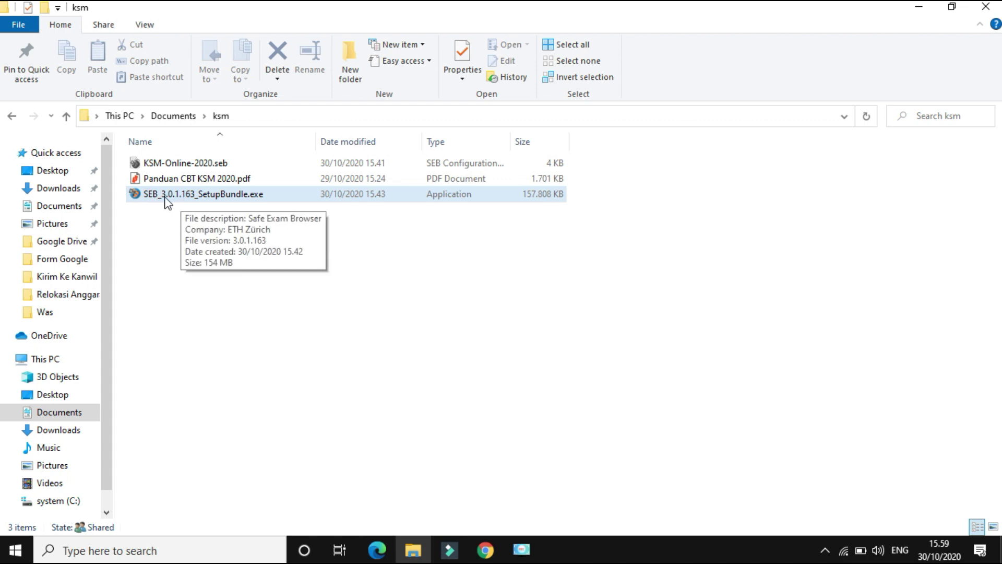
Step: Open KSM-Online-2020.seb in Safe Exam Browser and choose not to quit after the client configuration is saved
click(203, 166)
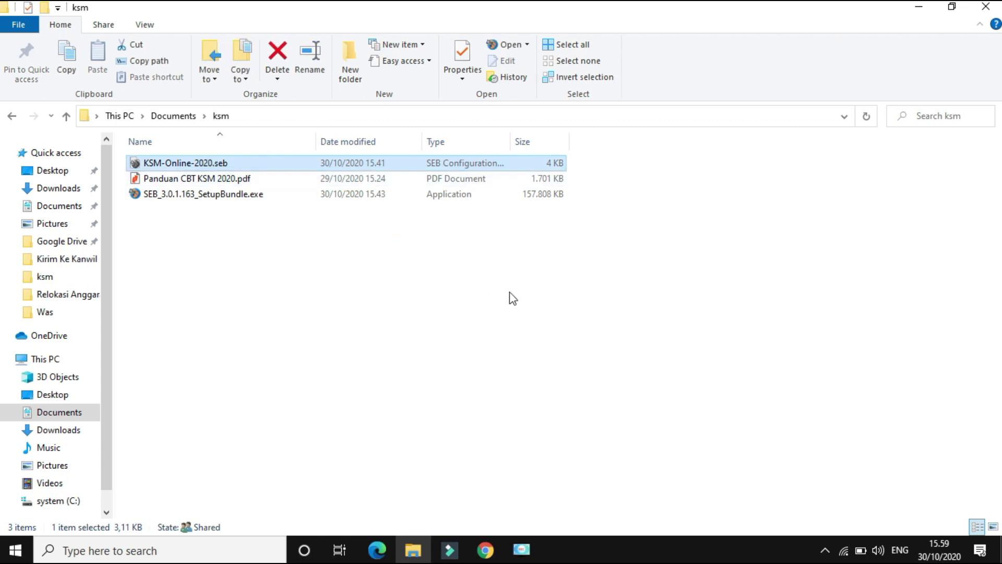
key(Return)
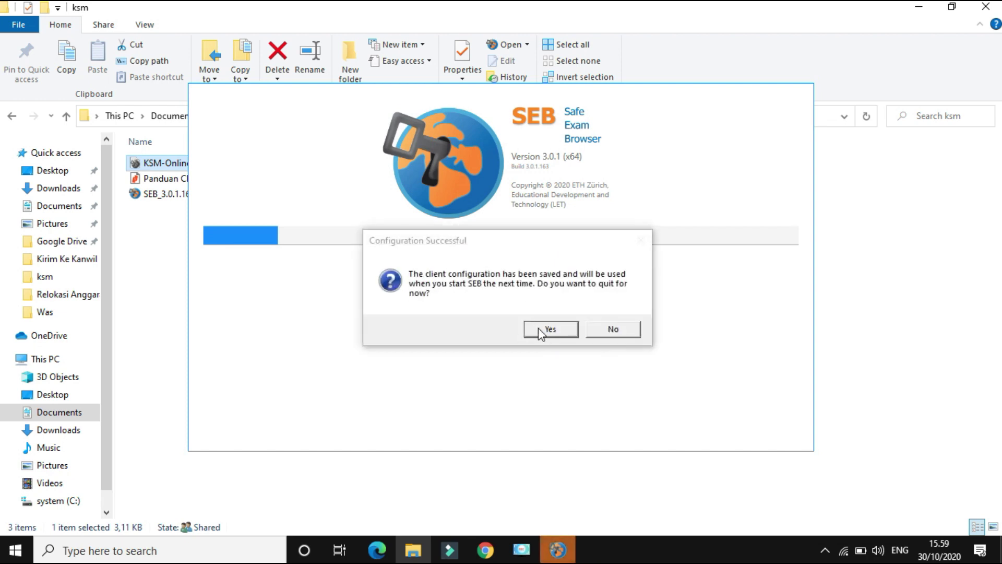
click(612, 333)
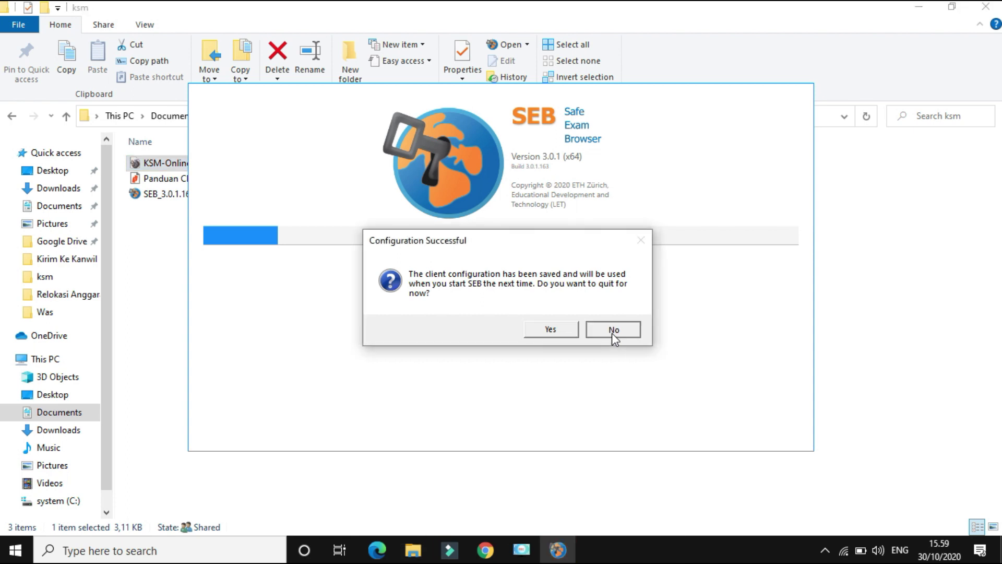
click(612, 333)
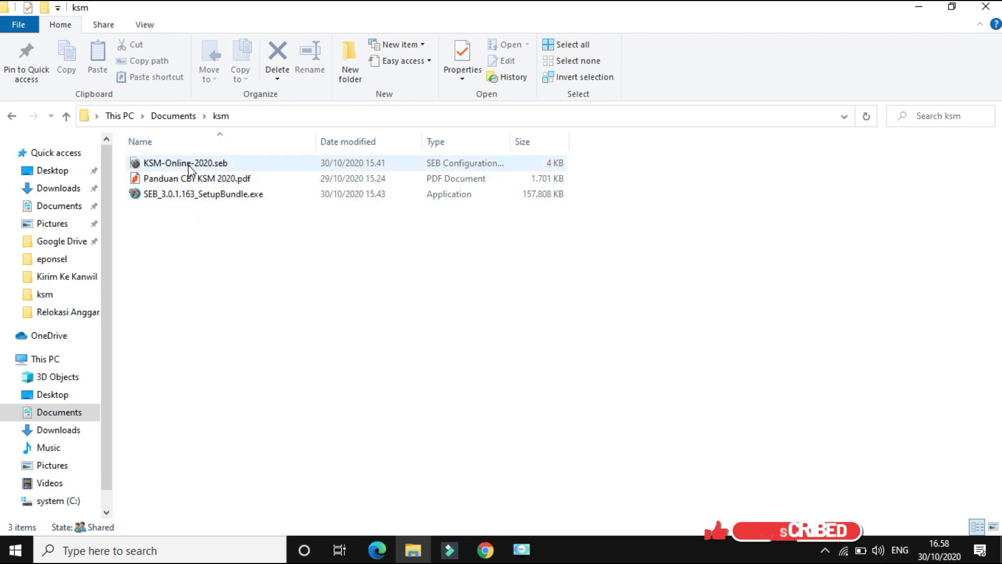
Step: Bring up the choice of apps for opening KSM-Online-2020.seb and look for another app on this PC
right_click(167, 163)
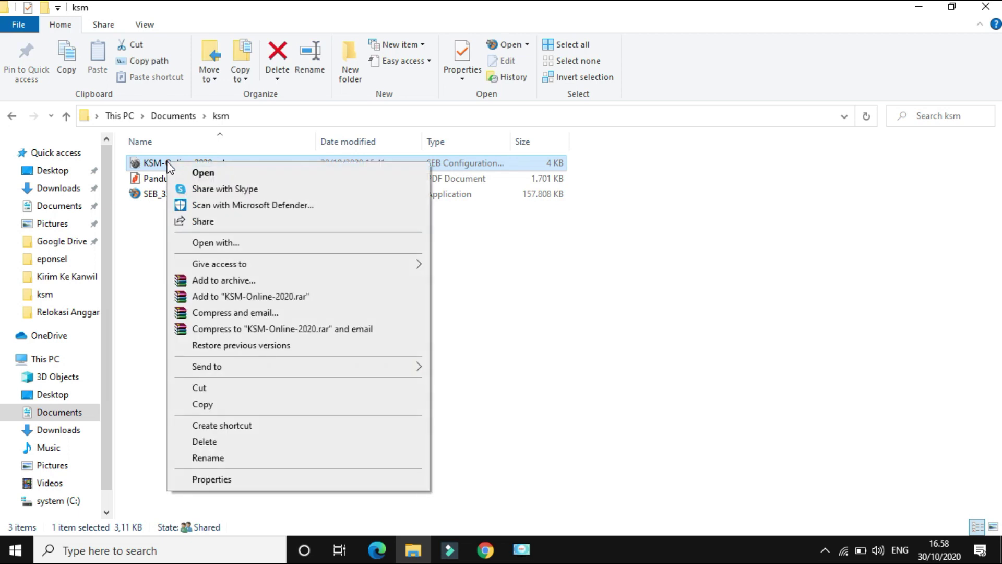
click(257, 244)
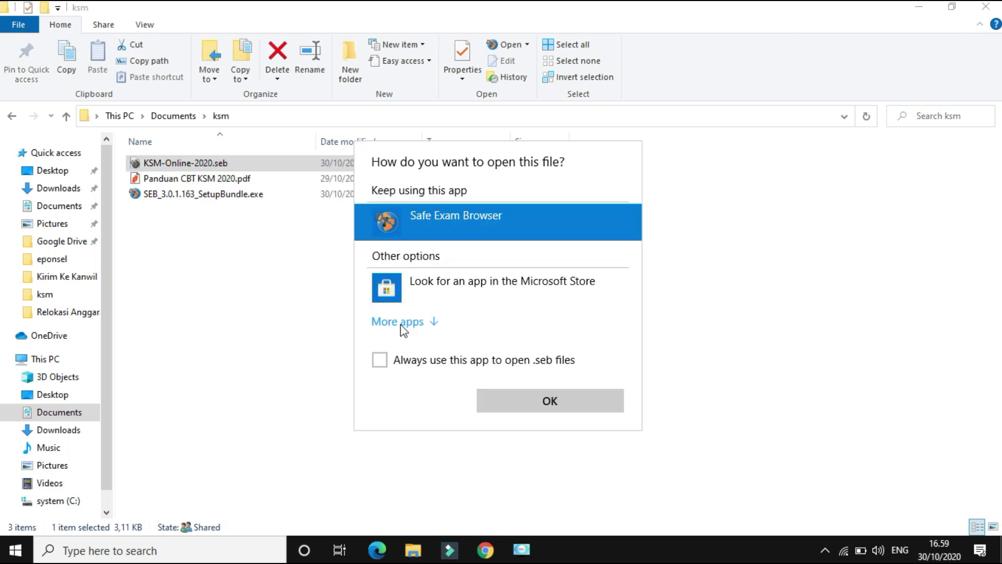
click(399, 322)
scroll(529, 349, down, 1)
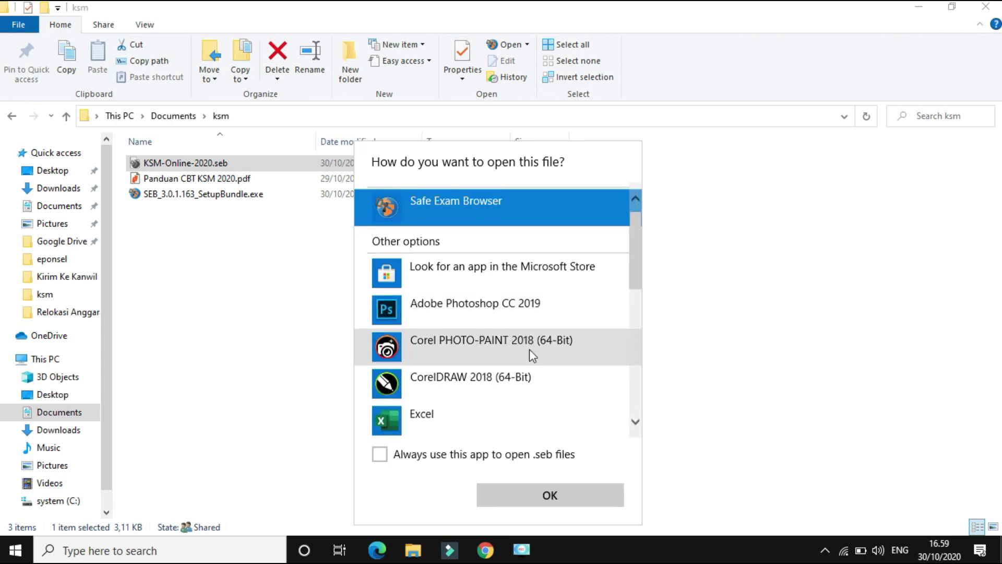
scroll(529, 349, down, 5)
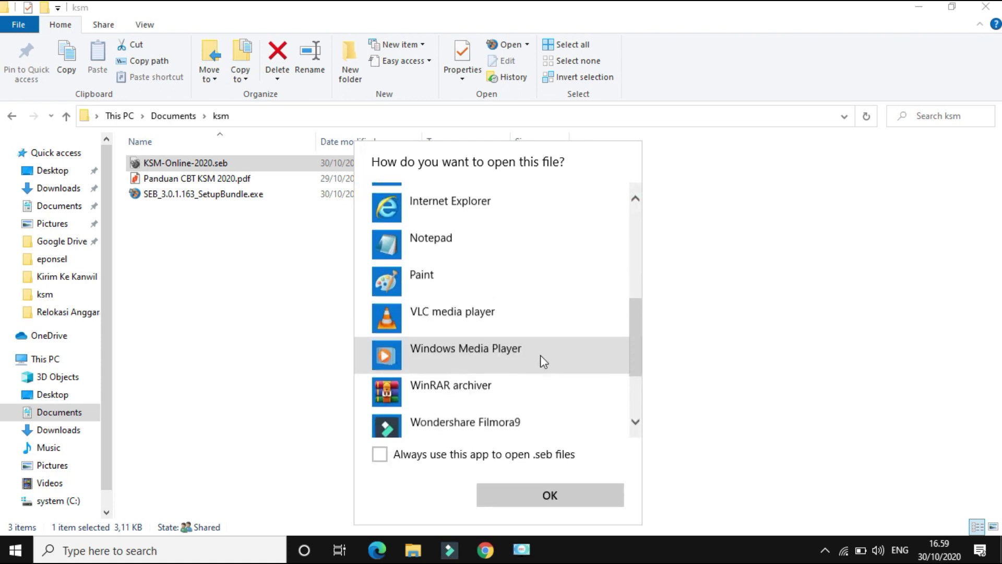
scroll(543, 354, down, 3)
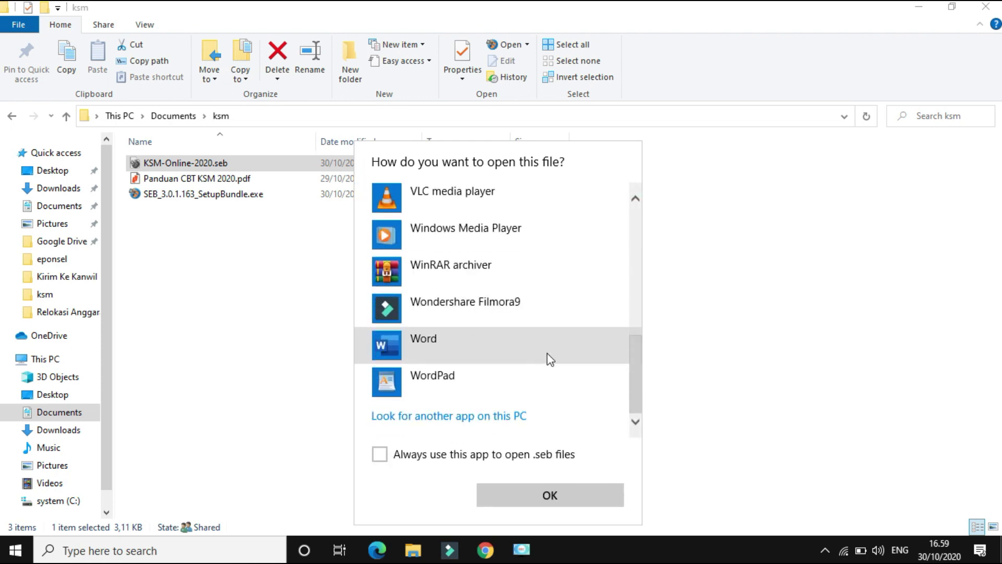
click(447, 418)
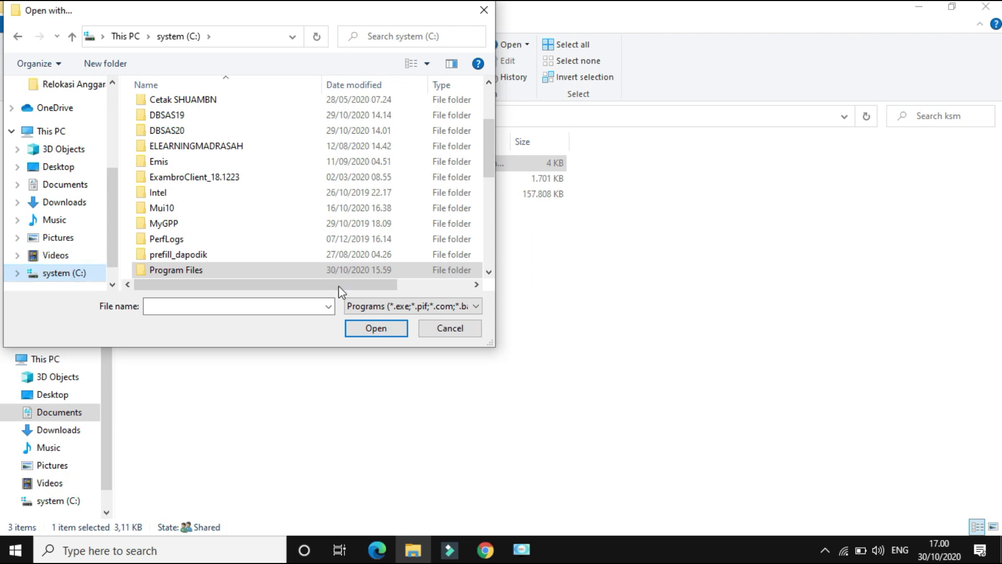
Step: Select SafeExamBrowser.exe in the Application folder under Program Files\SafeExamBrowser as the app for the file, and cancel the selection
drag(493, 155, 493, 185)
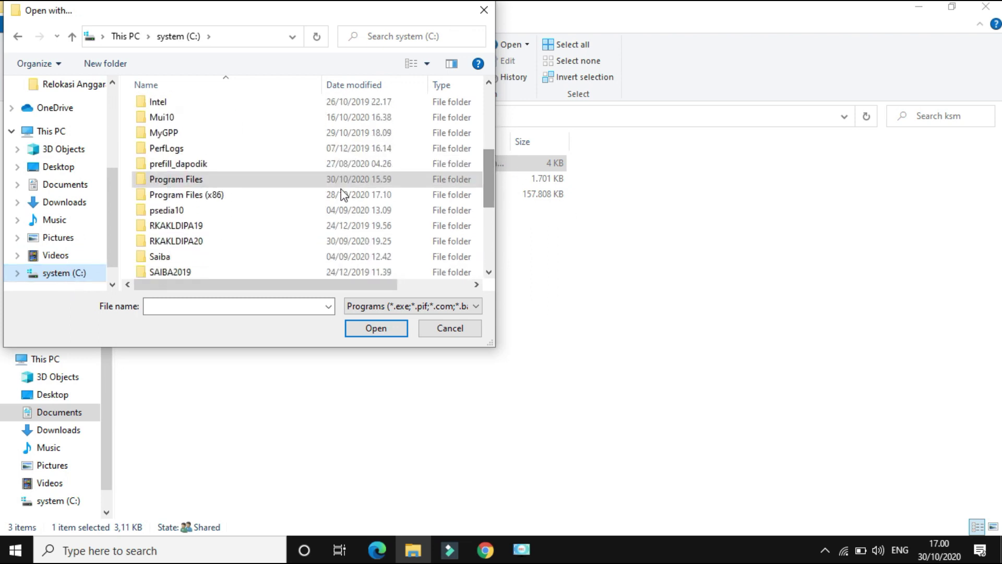
double_click(173, 182)
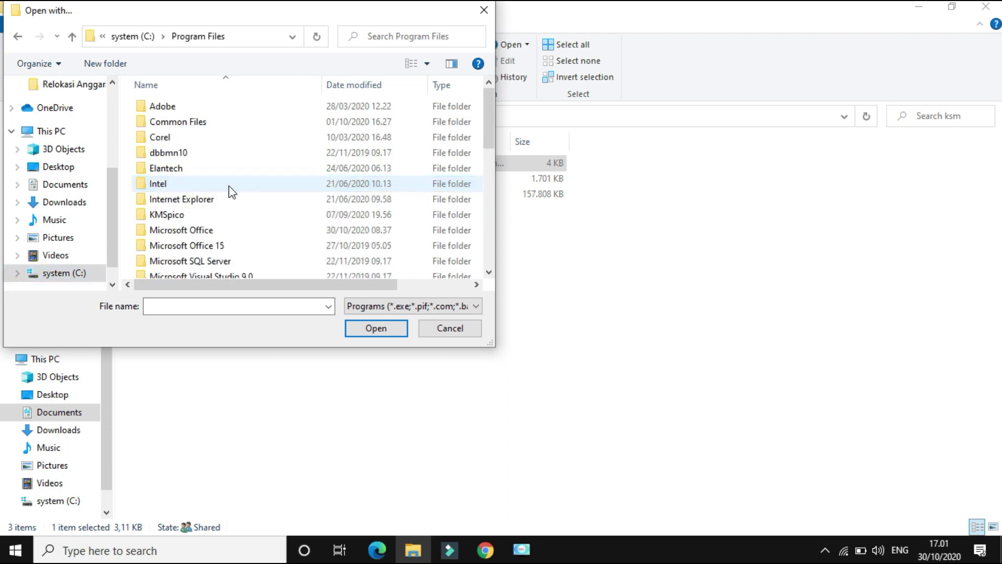
scroll(228, 186, down, 4)
double_click(173, 224)
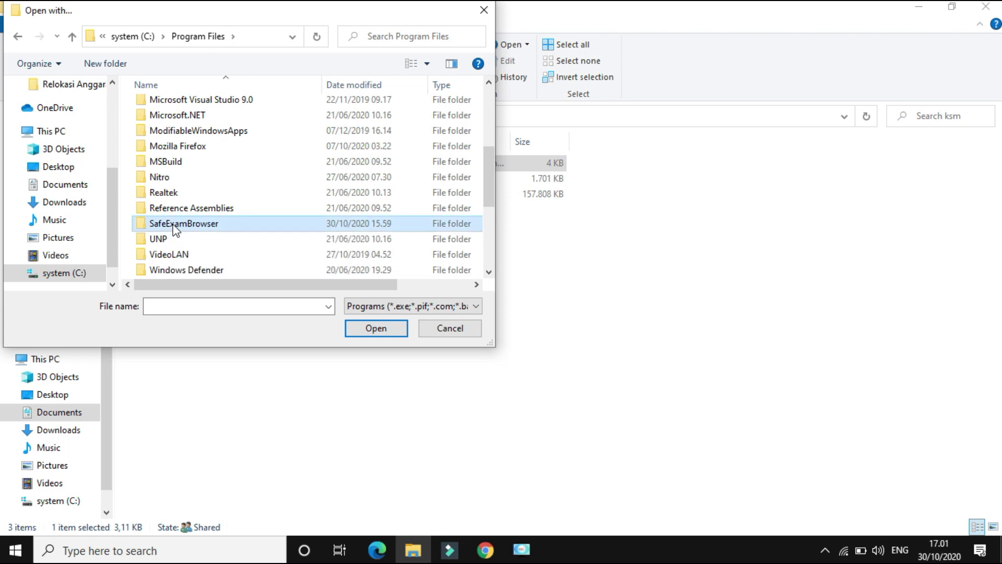
double_click(170, 108)
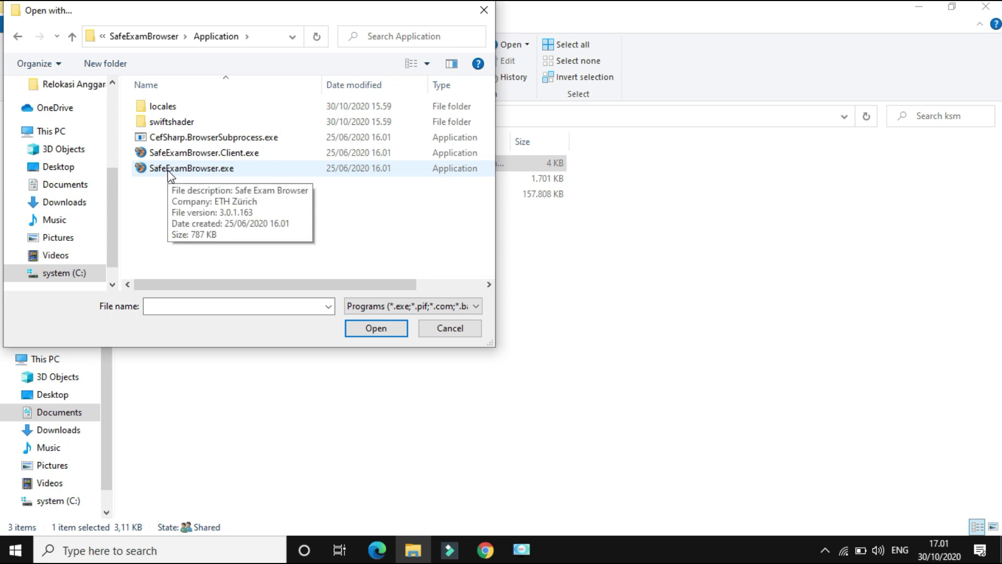
click(168, 174)
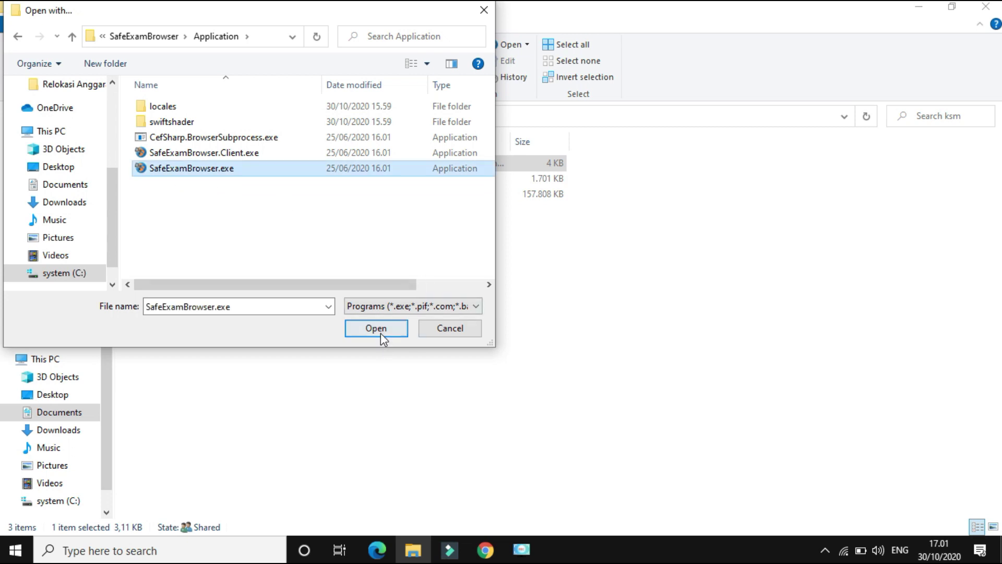
click(450, 333)
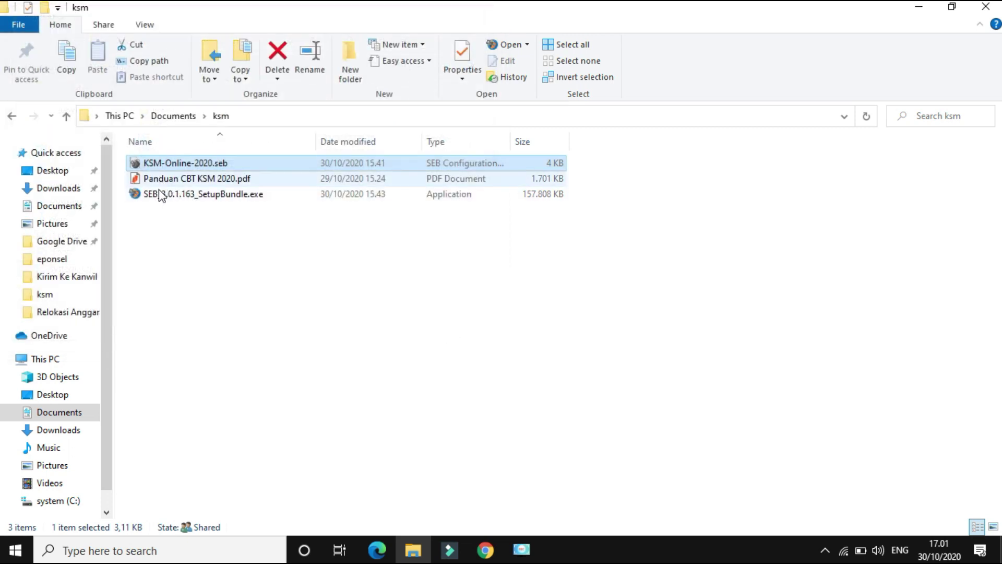